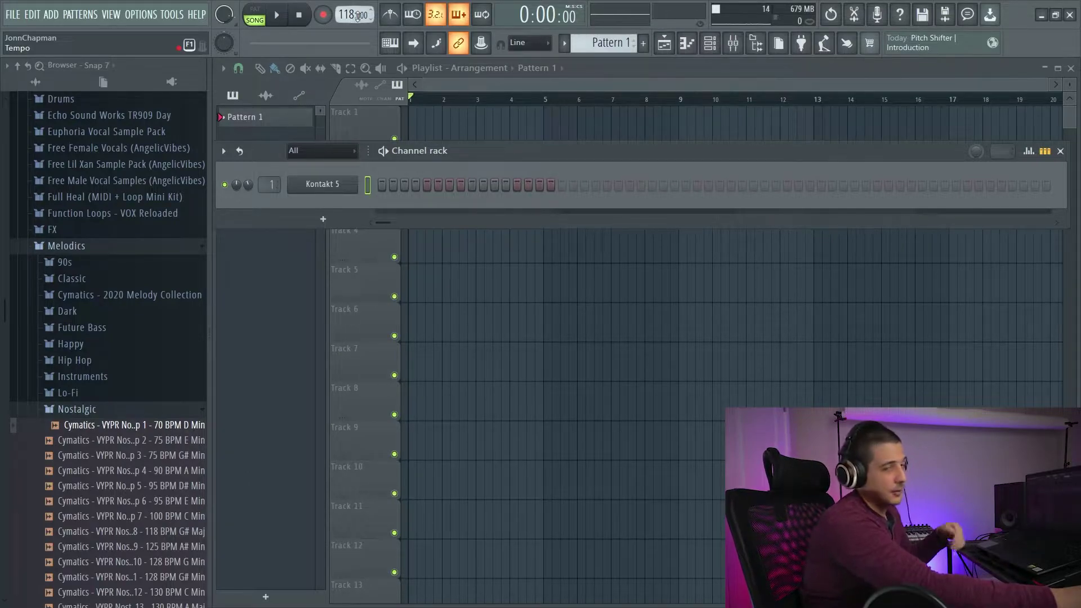
- Play the song, then play the pattern alone in pattern mode and stop
{"action": "scroll", "coordinate": [358, 15], "scroll_direction": "up", "scroll_amount": 20}
{"action": "key", "text": "space"}
{"action": "key", "text": "space"}
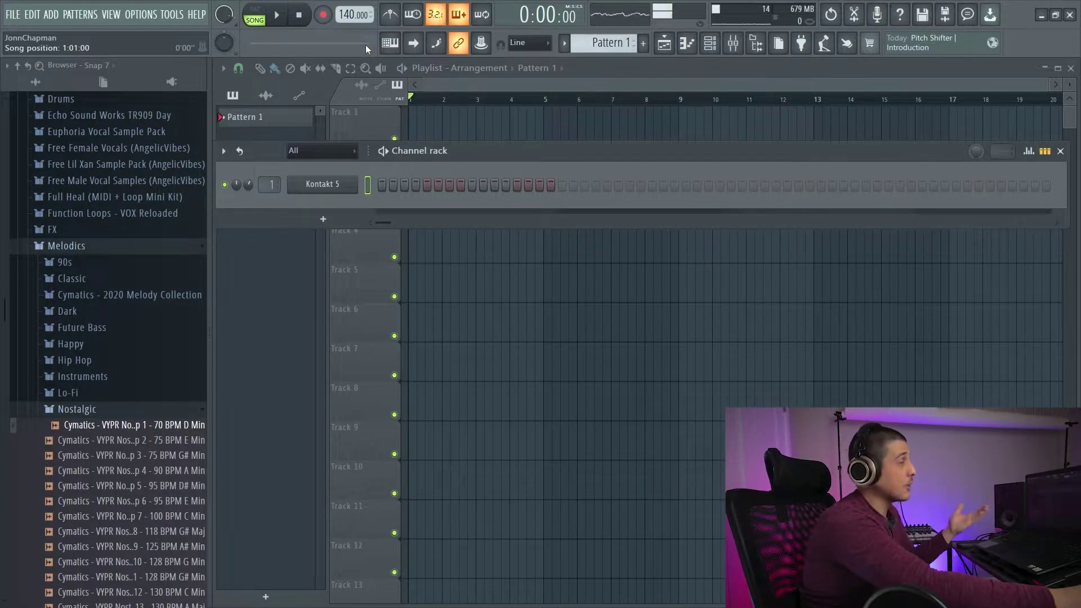
{"action": "scroll", "coordinate": [353, 15], "scroll_direction": "down", "scroll_amount": 8}
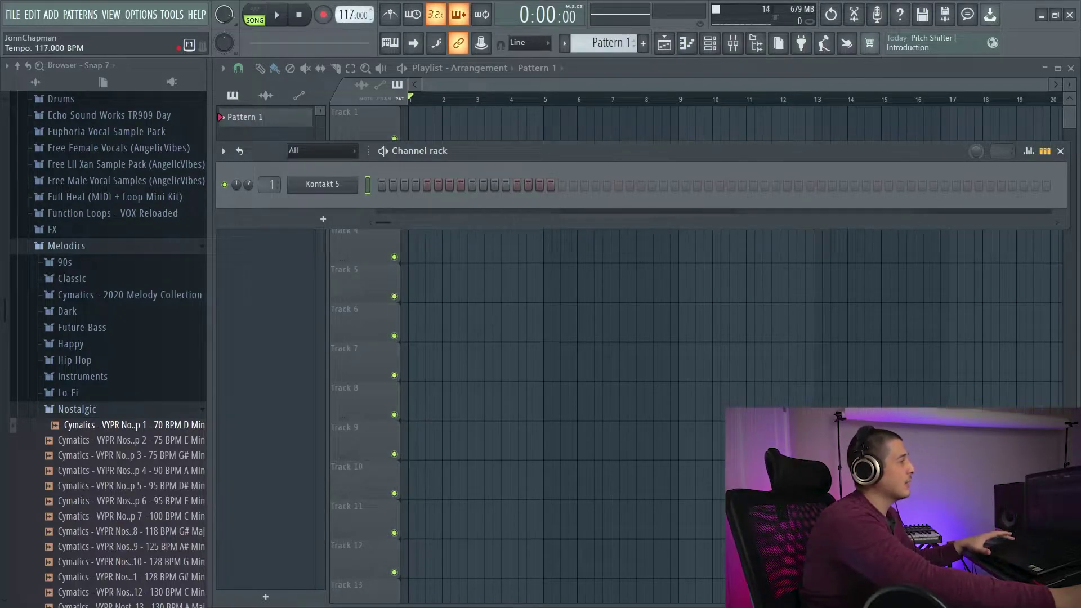
{"action": "scroll", "coordinate": [353, 15], "scroll_direction": "up", "scroll_amount": 1}
{"action": "key", "text": "l"}
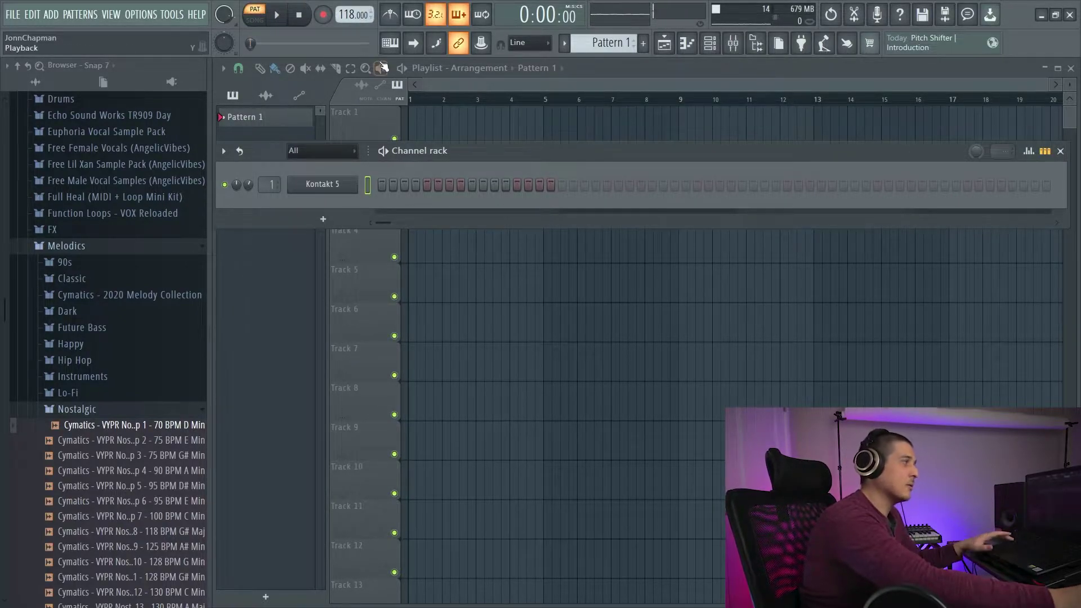
{"action": "key", "text": "space"}
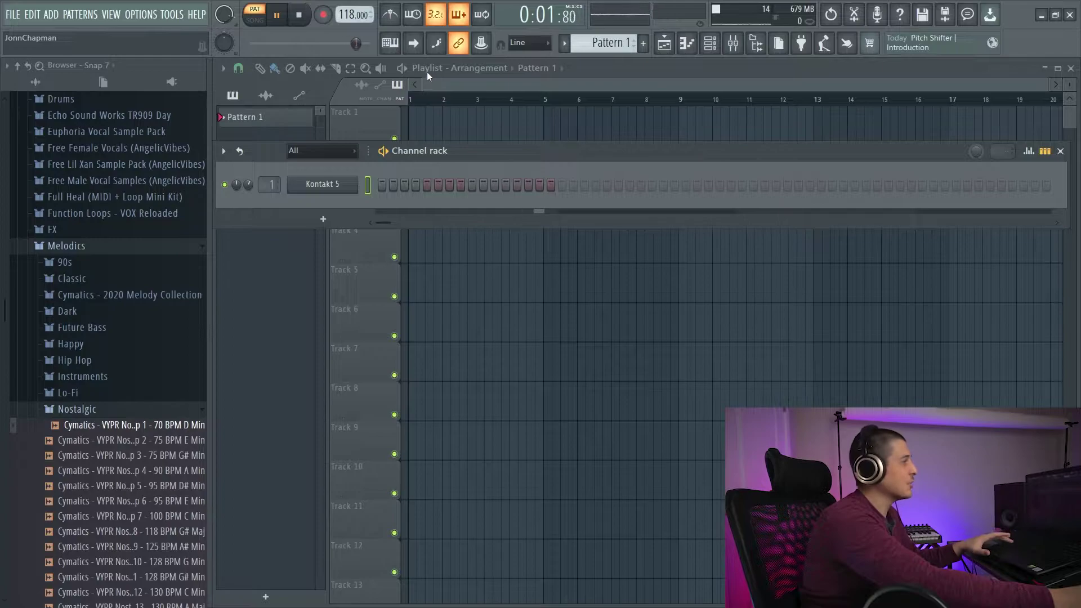
{"action": "left_click", "coordinate": [276, 15]}
- Return to song mode and replay the song, watching the tempo jump from 118 to 140 BPM
{"action": "left_click", "coordinate": [256, 20]}
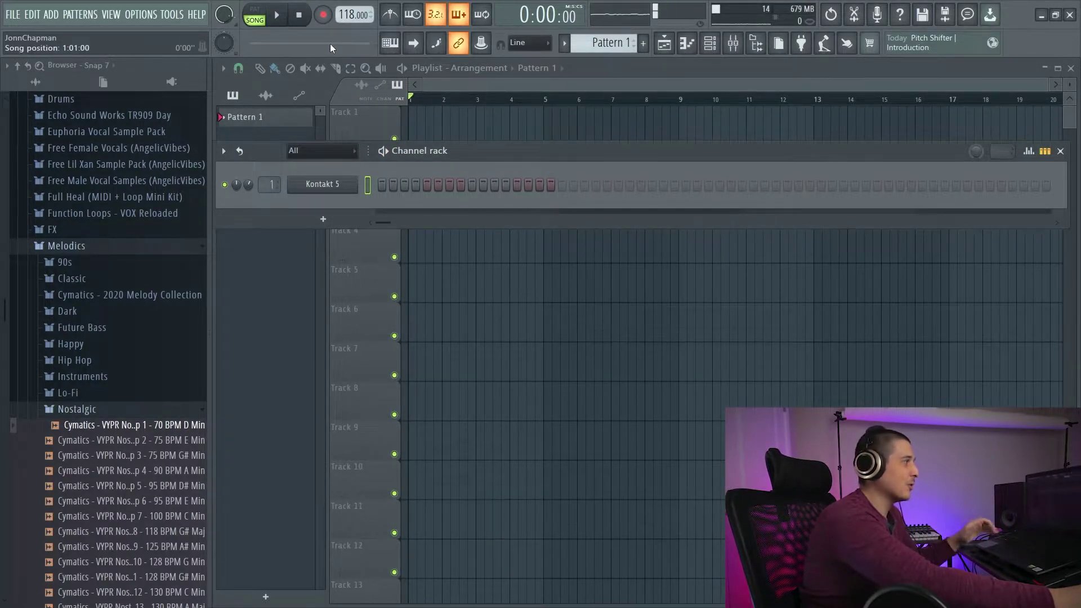
{"action": "key", "text": "space"}
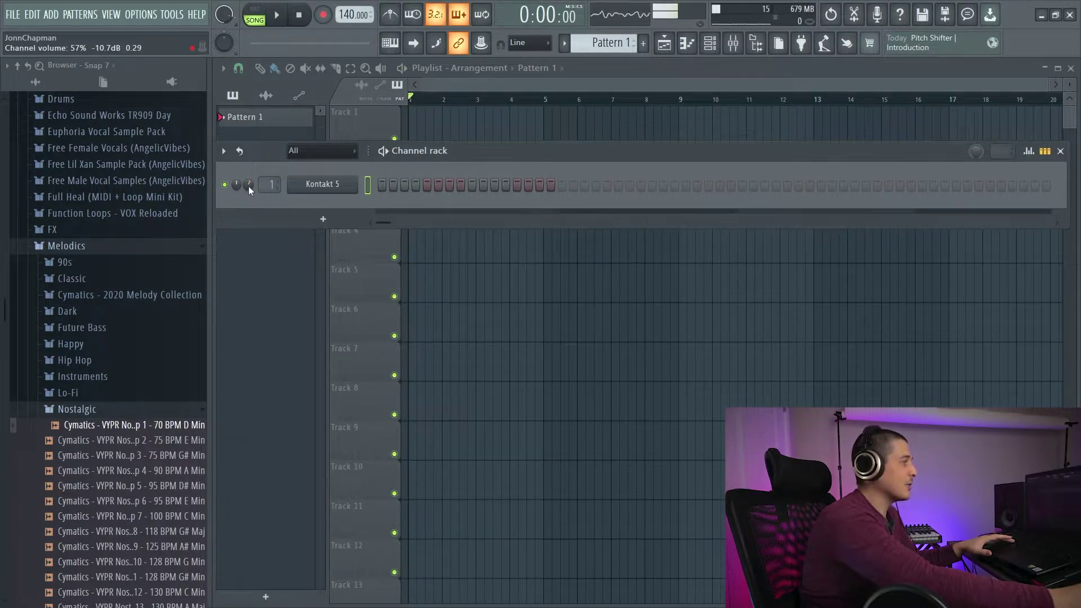
{"action": "scroll", "coordinate": [353, 14], "scroll_direction": "down", "scroll_amount": 10}
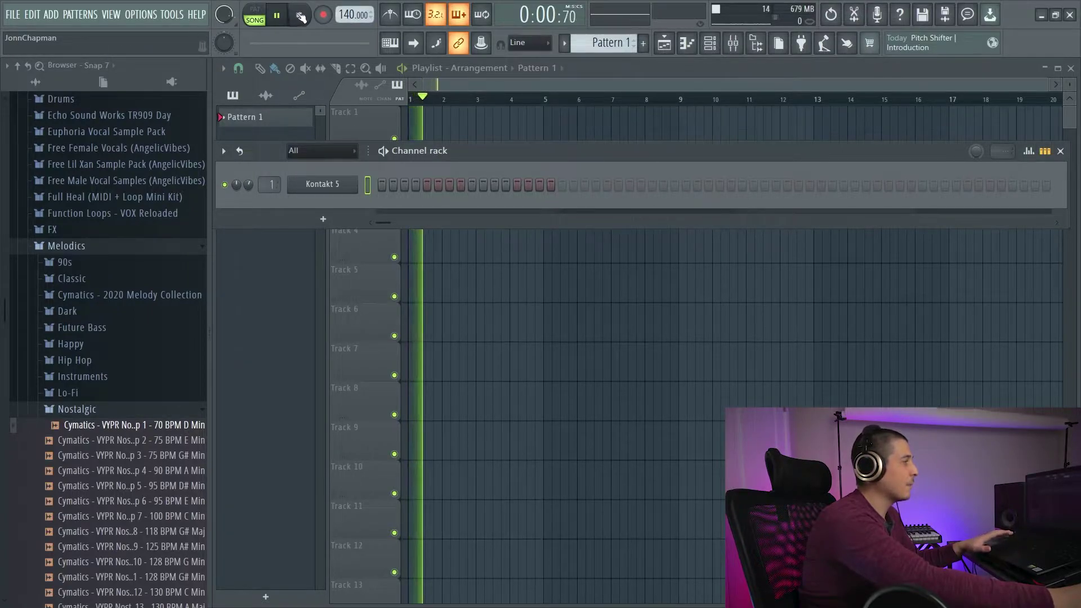
{"action": "left_click", "coordinate": [293, 12]}
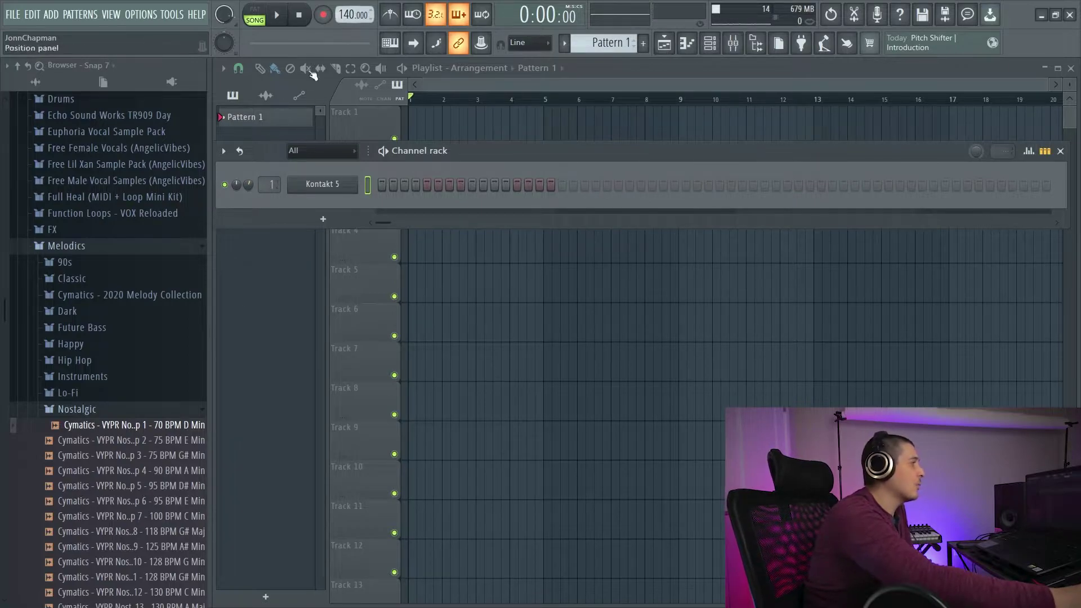
- Store the channel volume knob's value and a lowered tempo as song initial values
{"action": "right_click", "coordinate": [250, 183]}
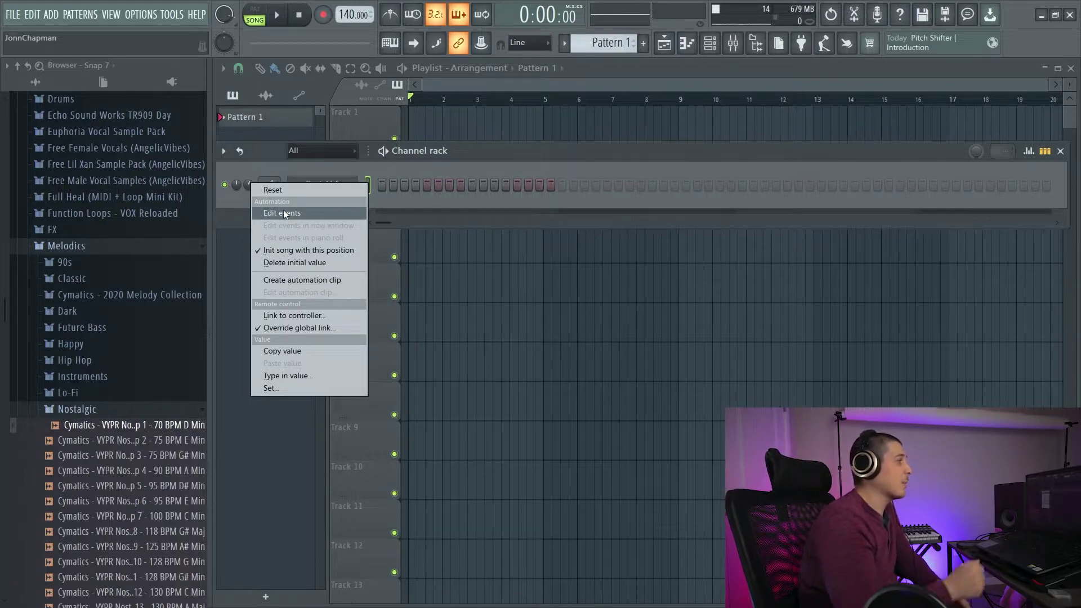
{"action": "left_click", "coordinate": [315, 251]}
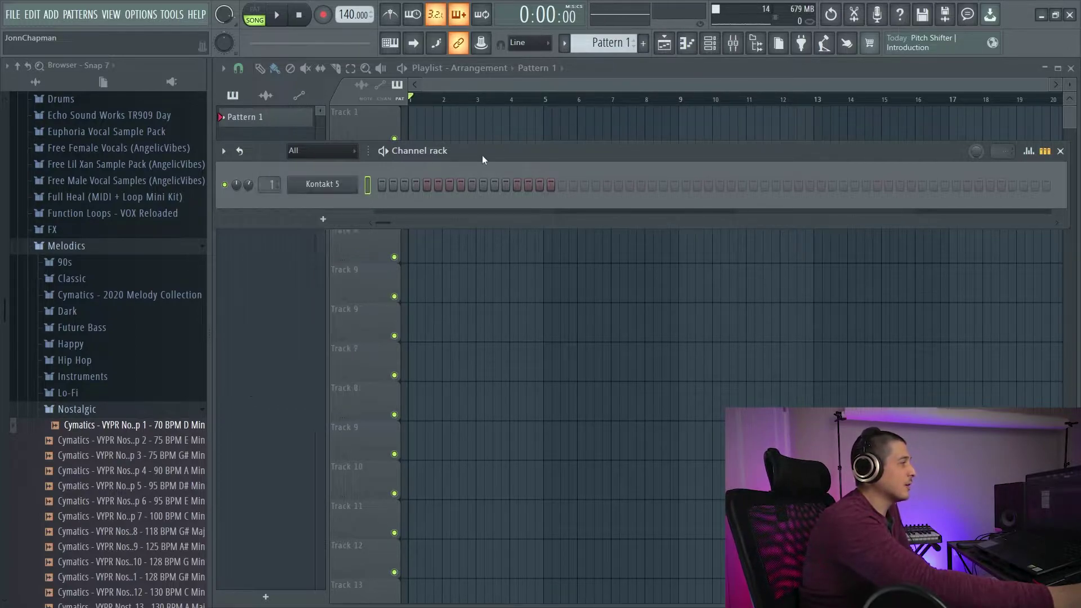
{"action": "left_click_drag", "start_coordinate": [353, 14], "coordinate": [352, 25]}
{"action": "right_click", "coordinate": [353, 15]}
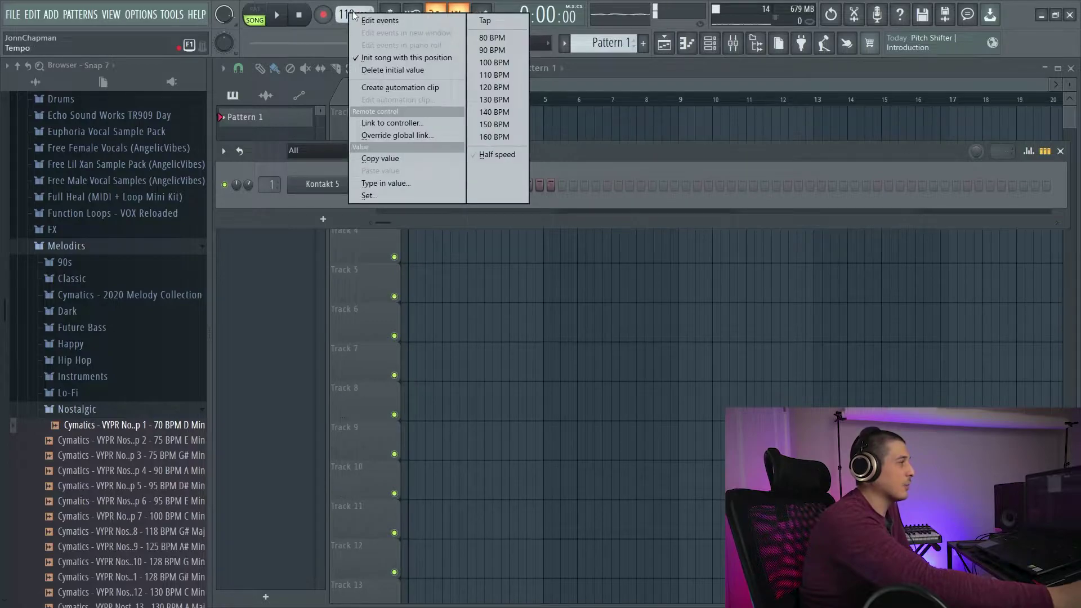
{"action": "left_click", "coordinate": [413, 56]}
- Play the song to check the tempo, then delete the tempo's initial value
{"action": "key", "text": "space"}
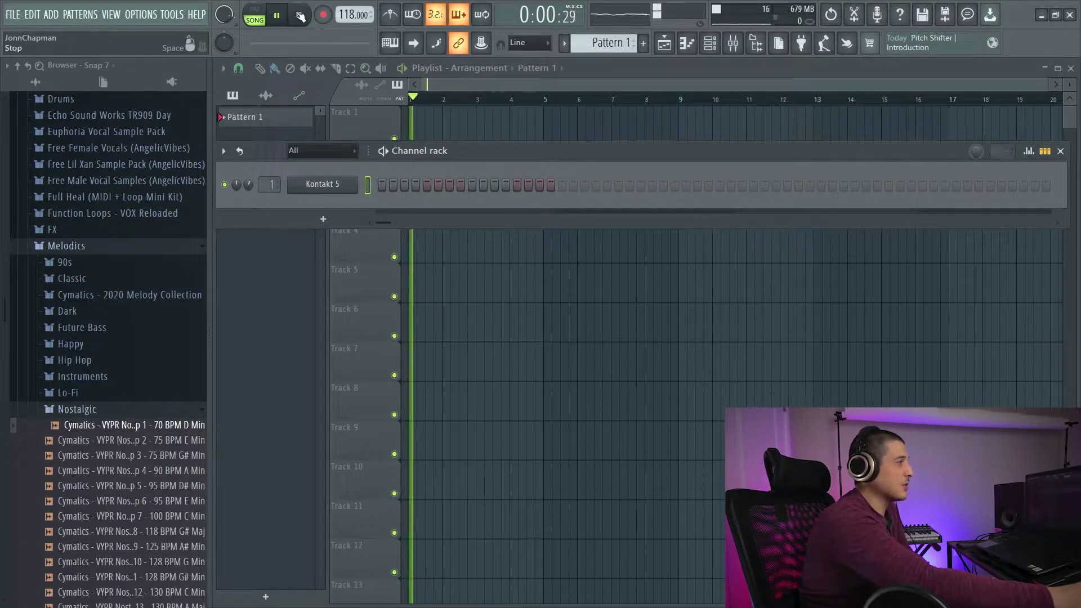
{"action": "left_click", "coordinate": [298, 15]}
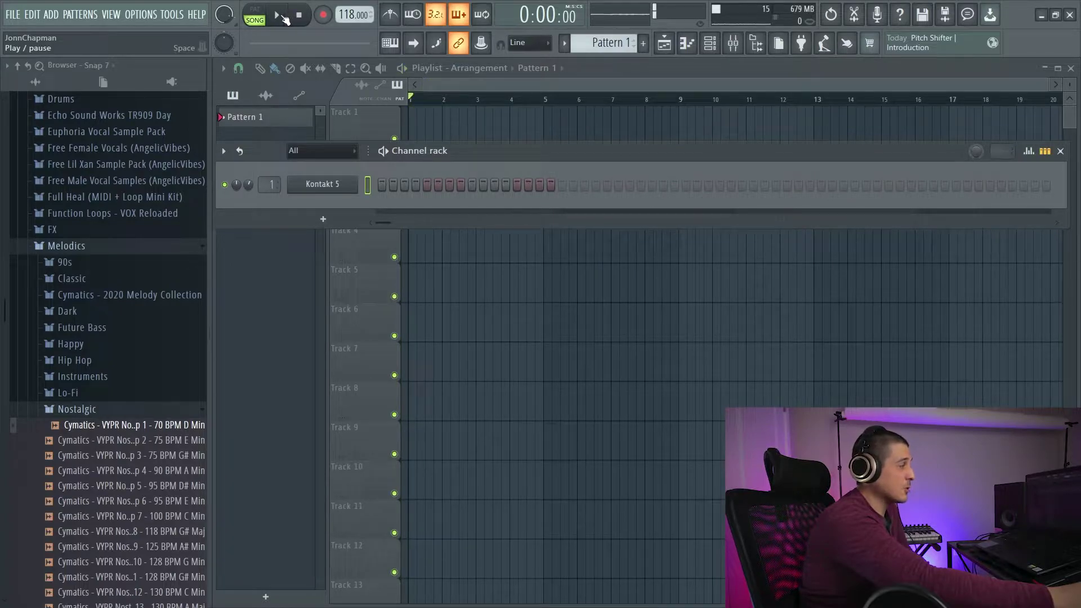
{"action": "right_click", "coordinate": [345, 17]}
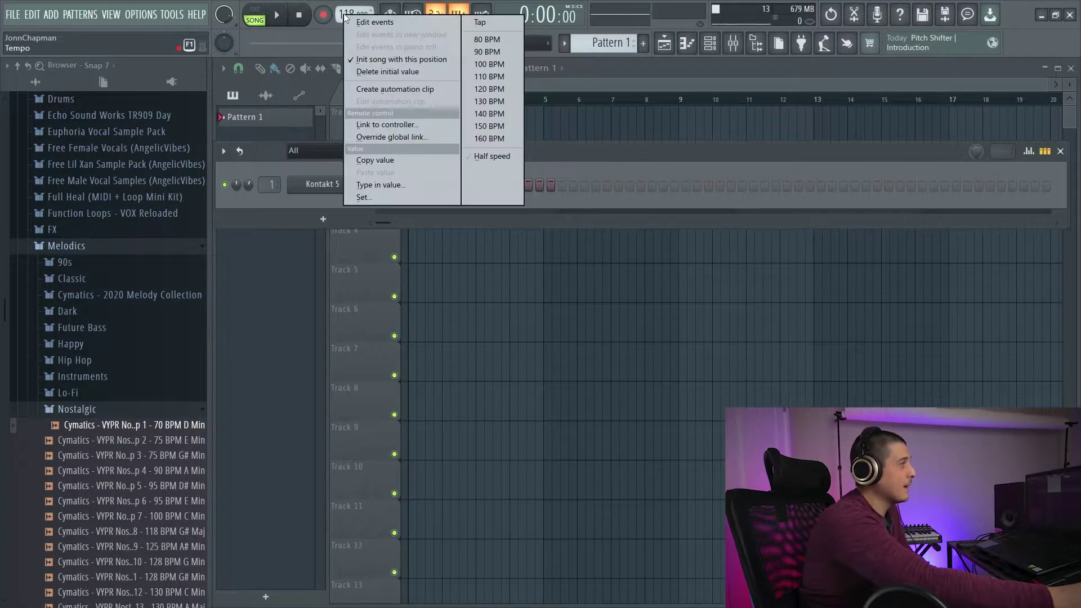
{"action": "left_click", "coordinate": [400, 72]}
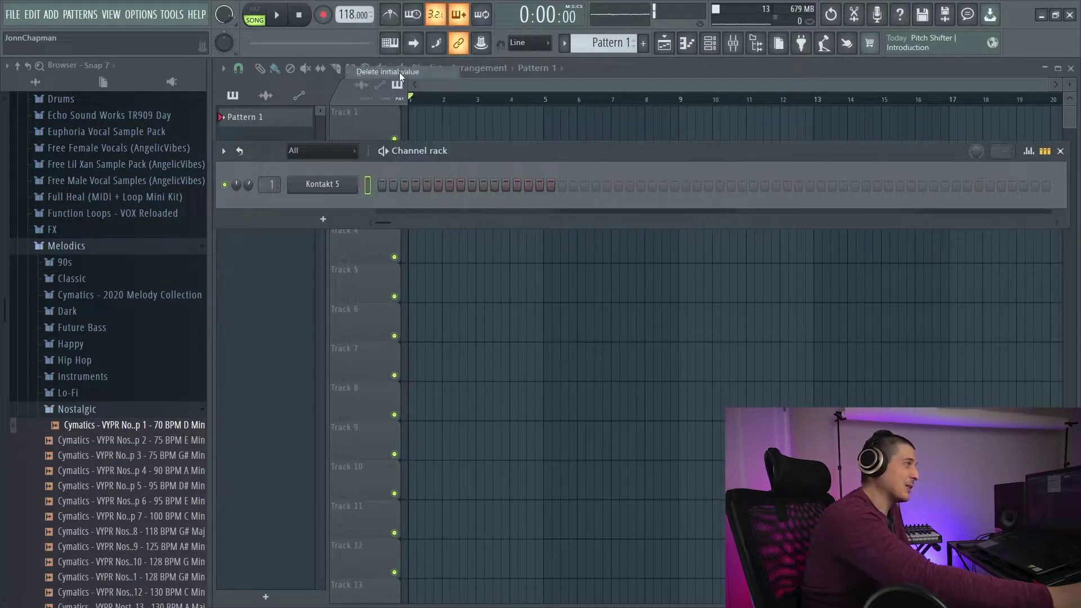
- Turn off song initialisation for the Kontakt 5 channel volume and recheck the tempo options
{"action": "right_click", "coordinate": [248, 186]}
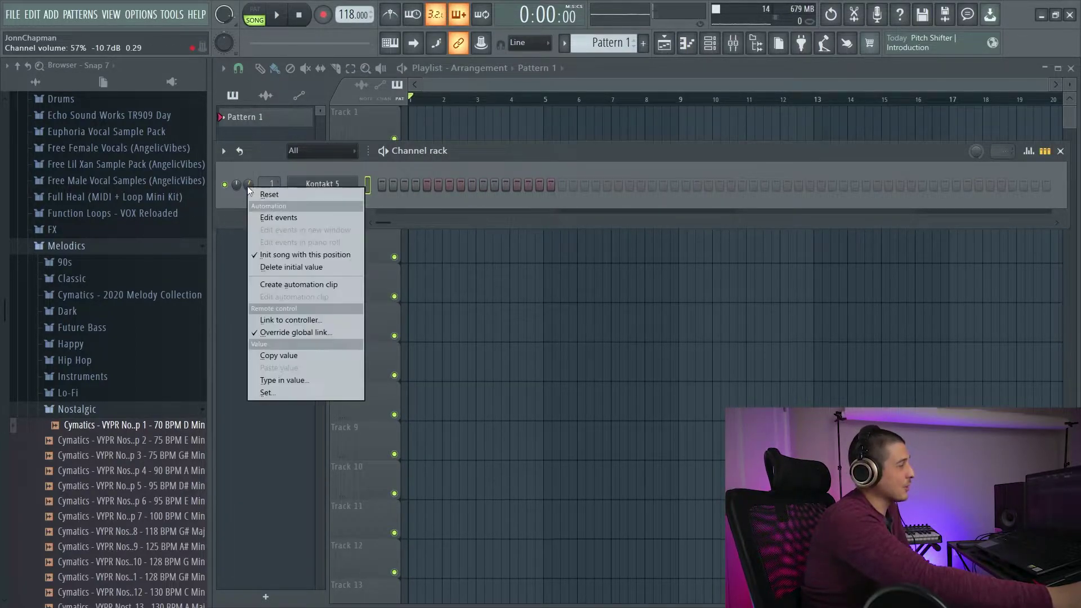
{"action": "left_click", "coordinate": [298, 262]}
{"action": "right_click", "coordinate": [348, 17]}
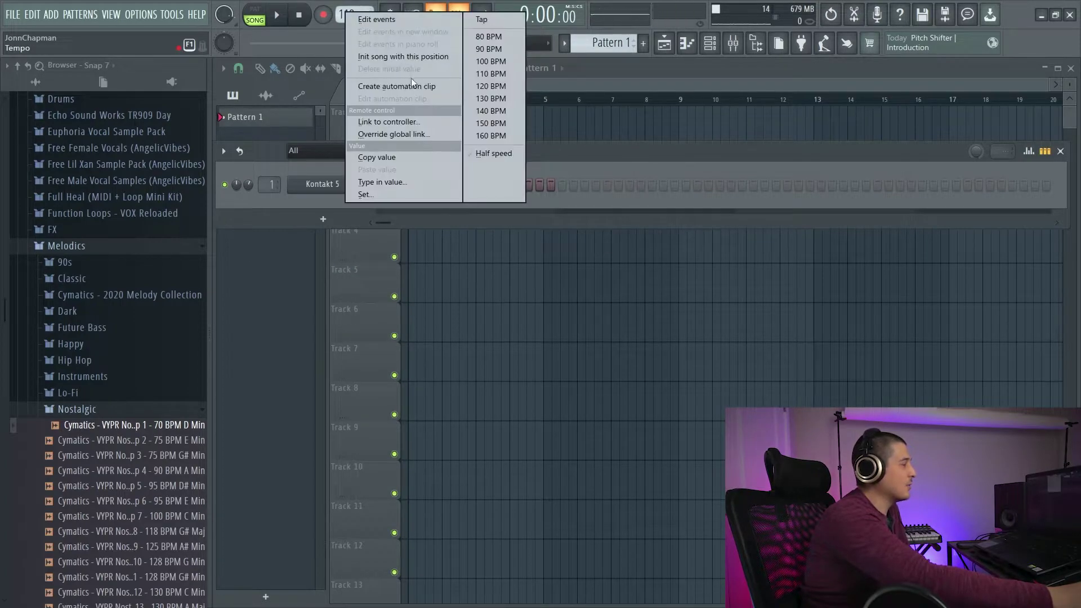
{"action": "left_click", "coordinate": [239, 184]}
- Delete the channel volume knob's initial value and confirm it is gone
{"action": "right_click", "coordinate": [248, 183]}
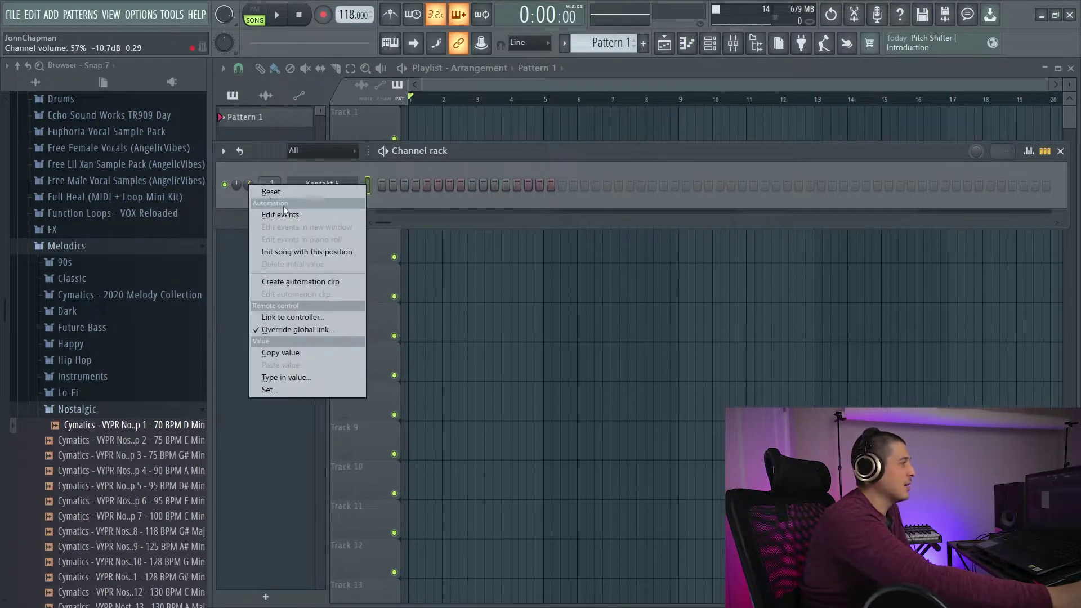
{"action": "left_click", "coordinate": [298, 257]}
{"action": "right_click", "coordinate": [251, 185]}
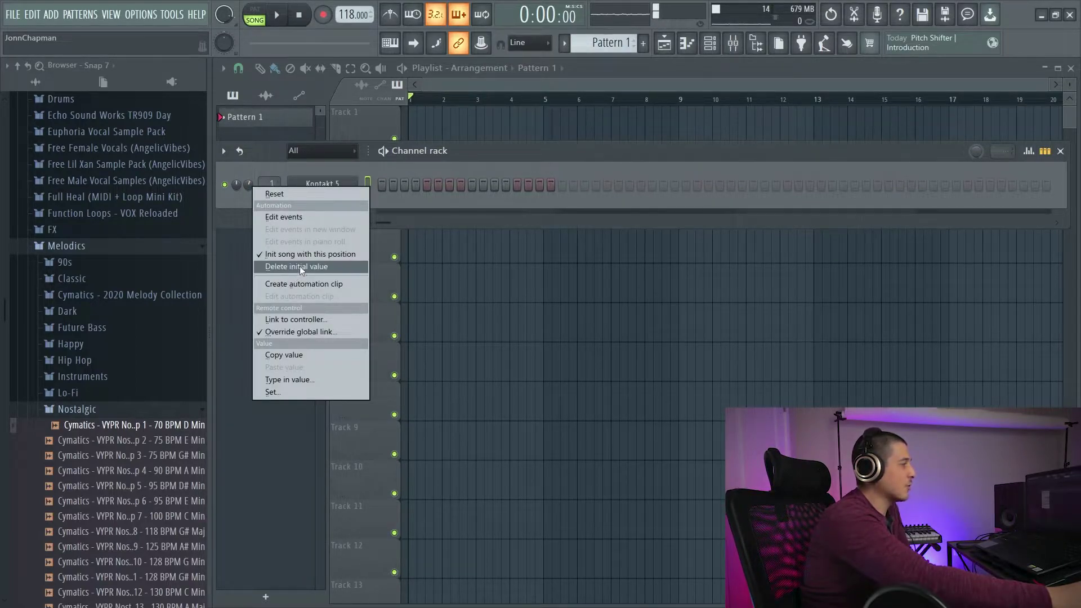
{"action": "left_click", "coordinate": [298, 266]}
{"action": "right_click", "coordinate": [249, 186]}
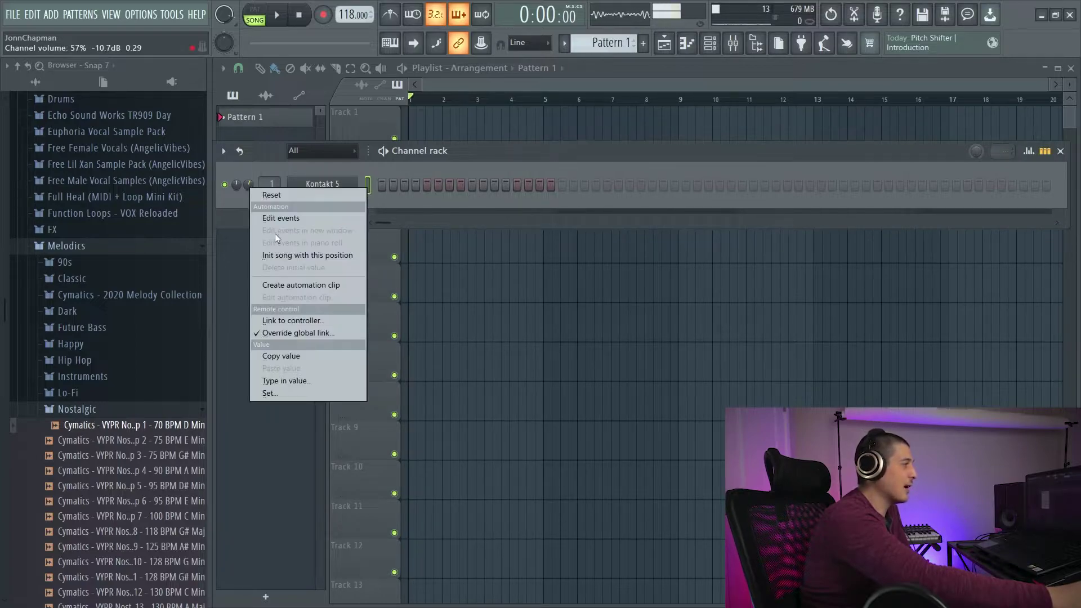
{"action": "left_click", "coordinate": [502, 149]}
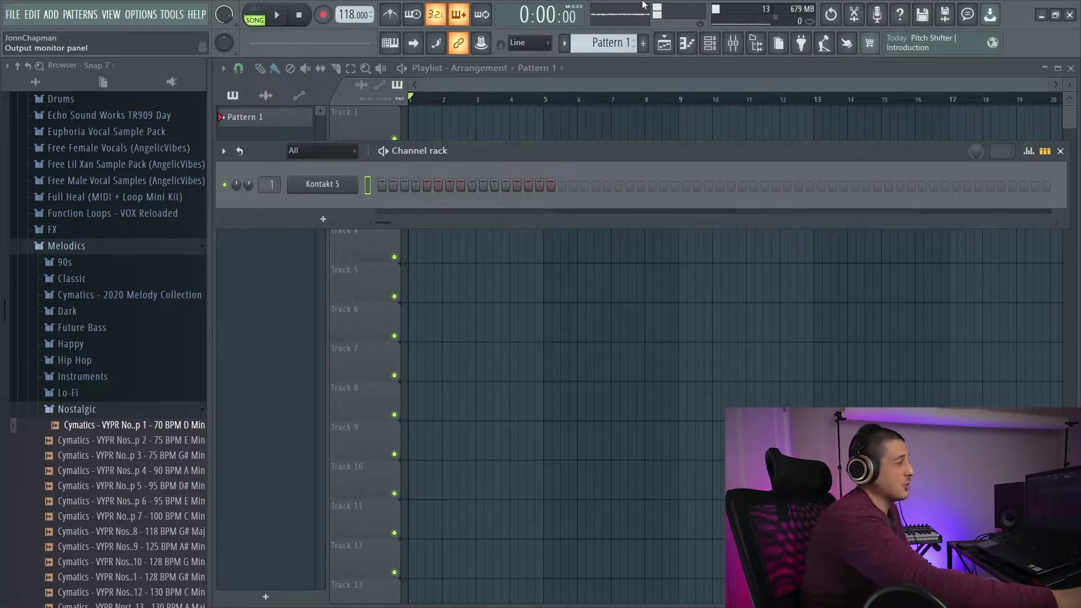
- Create a channel volume automation clip at bar 9 on Track 1 with its end point near 88%
{"action": "key", "text": "F6"}
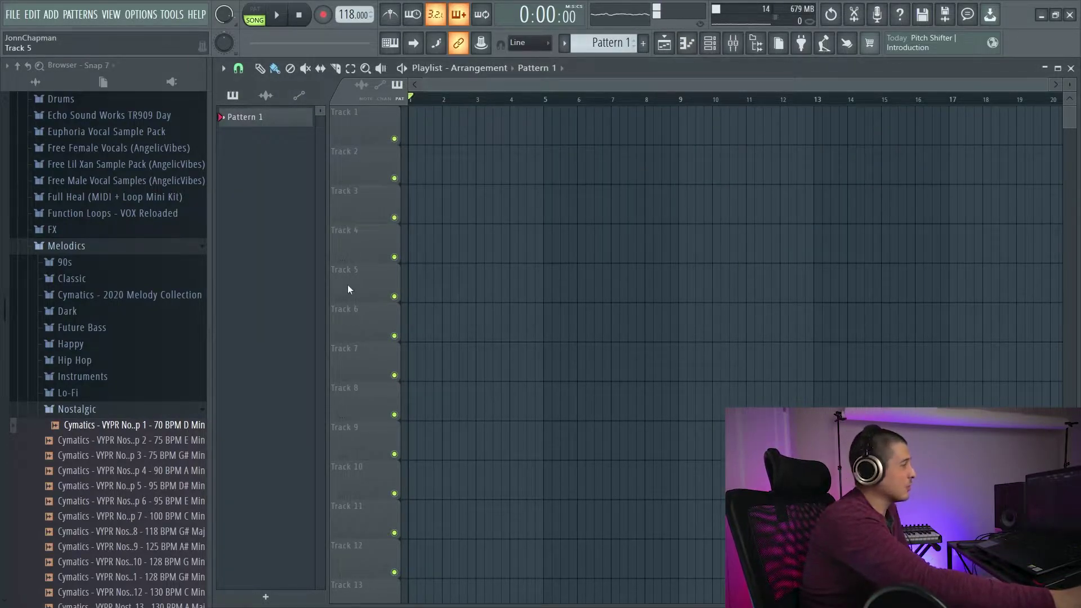
{"action": "left_click", "coordinate": [710, 43]}
{"action": "right_click", "coordinate": [248, 185]}
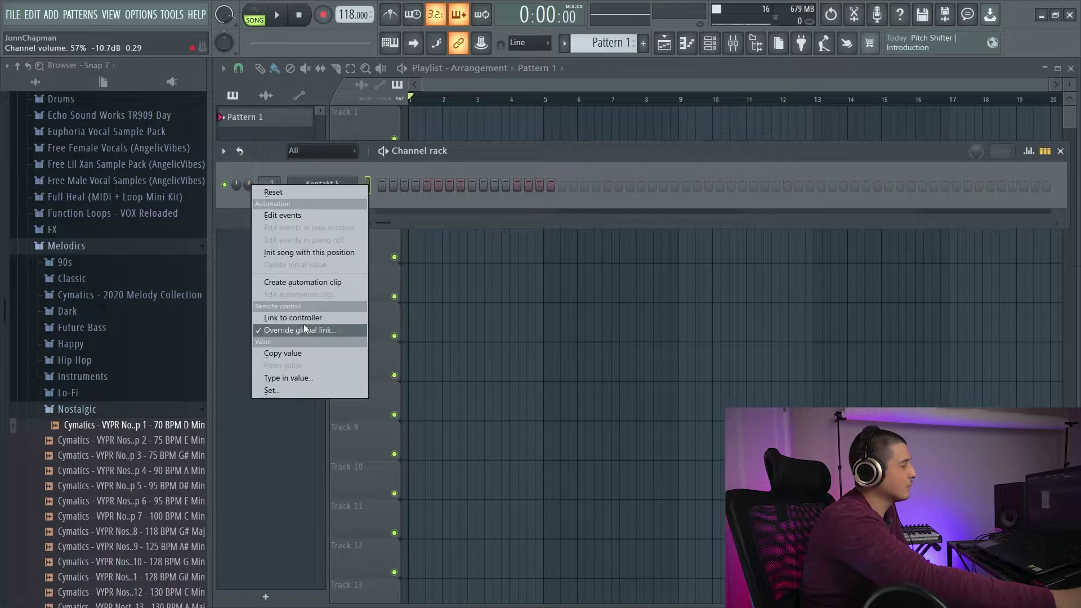
{"action": "left_click", "coordinate": [306, 282]}
{"action": "key", "text": "F6"}
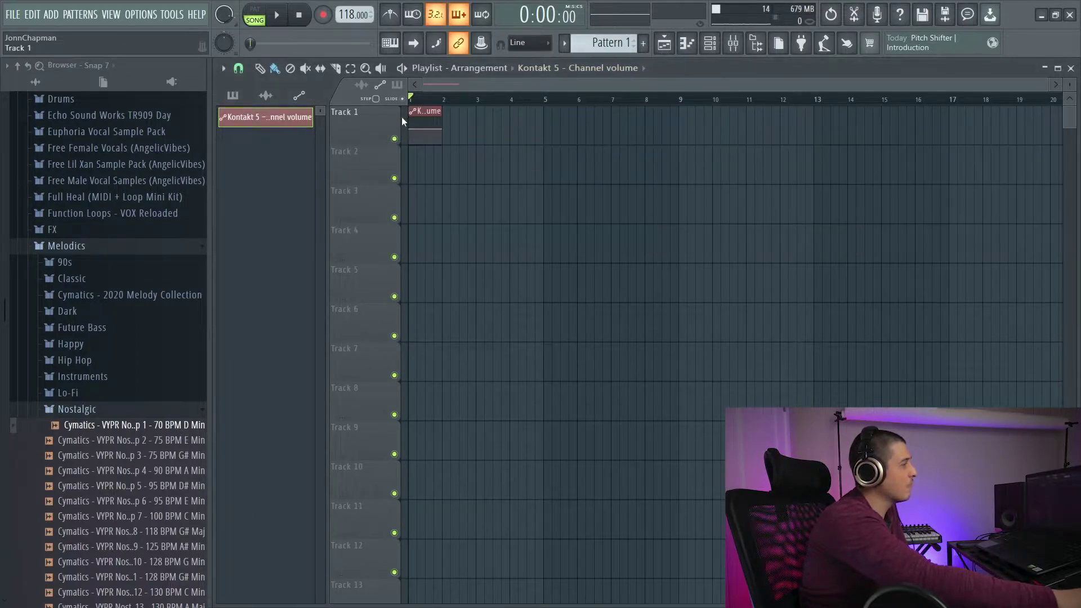
{"action": "left_click_drag", "start_coordinate": [426, 114], "coordinate": [698, 113]}
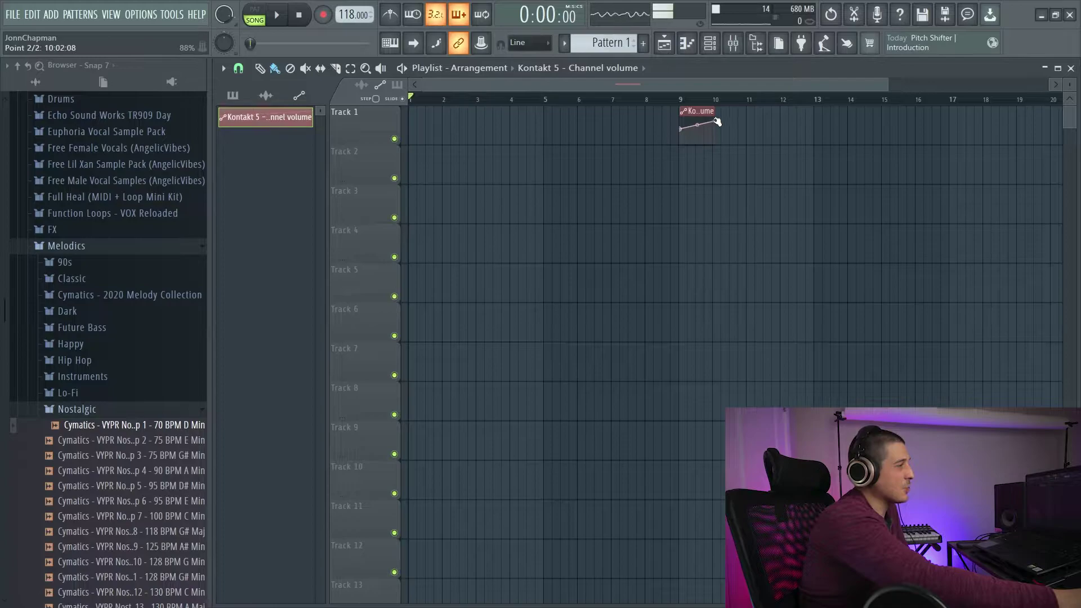
{"action": "left_click_drag", "start_coordinate": [726, 124], "coordinate": [725, 123]}
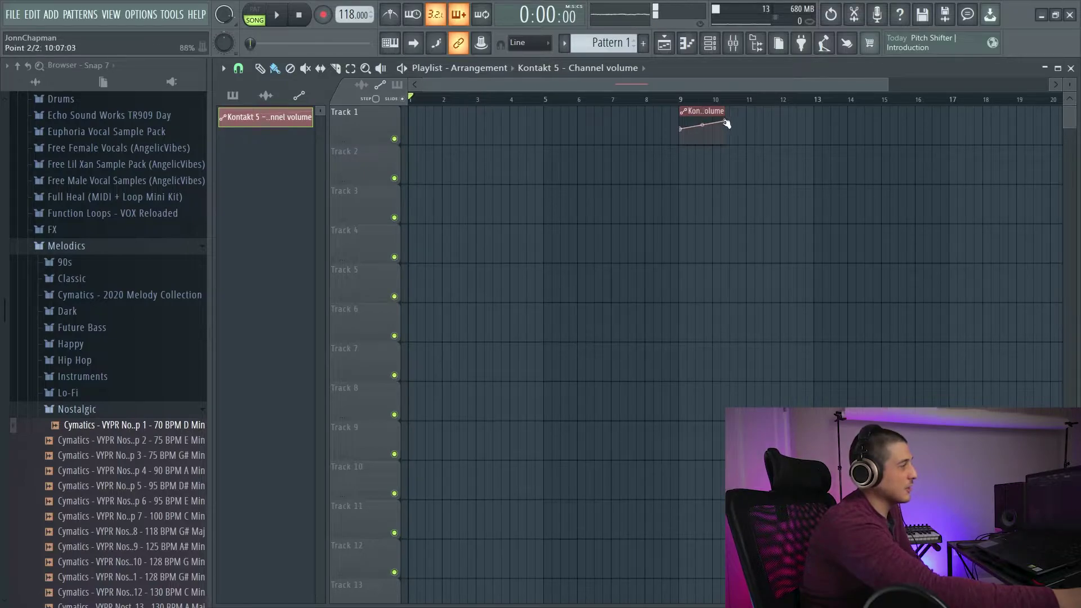
- Copy the first point's value onto the second point and move the clip to bar 1 of Track 4
{"action": "right_click", "coordinate": [680, 130]}
{"action": "left_click", "coordinate": [712, 338]}
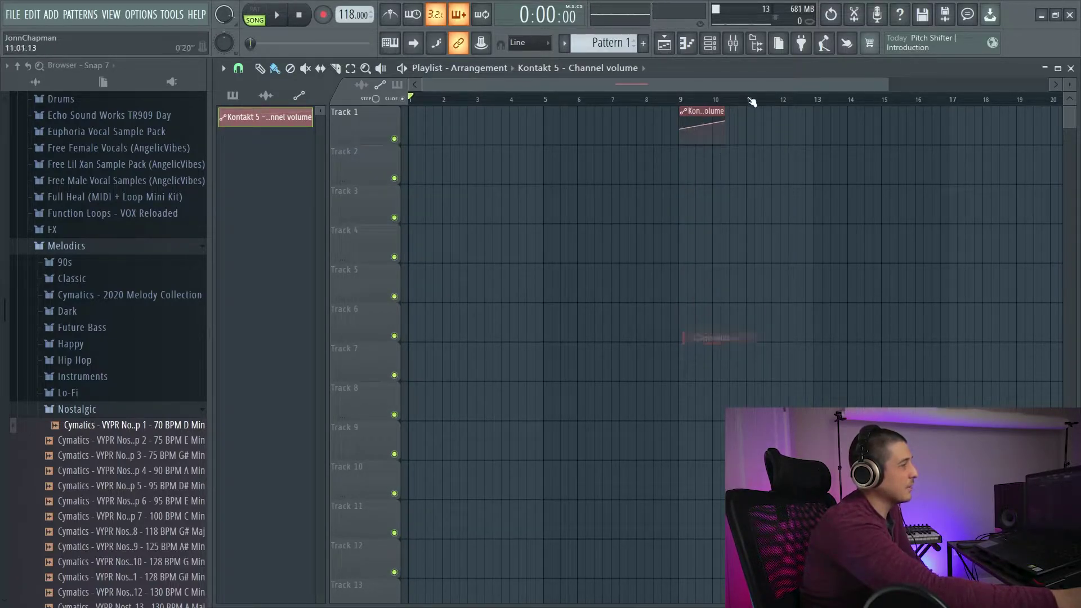
{"action": "right_click", "coordinate": [724, 121]}
{"action": "left_click", "coordinate": [754, 341]}
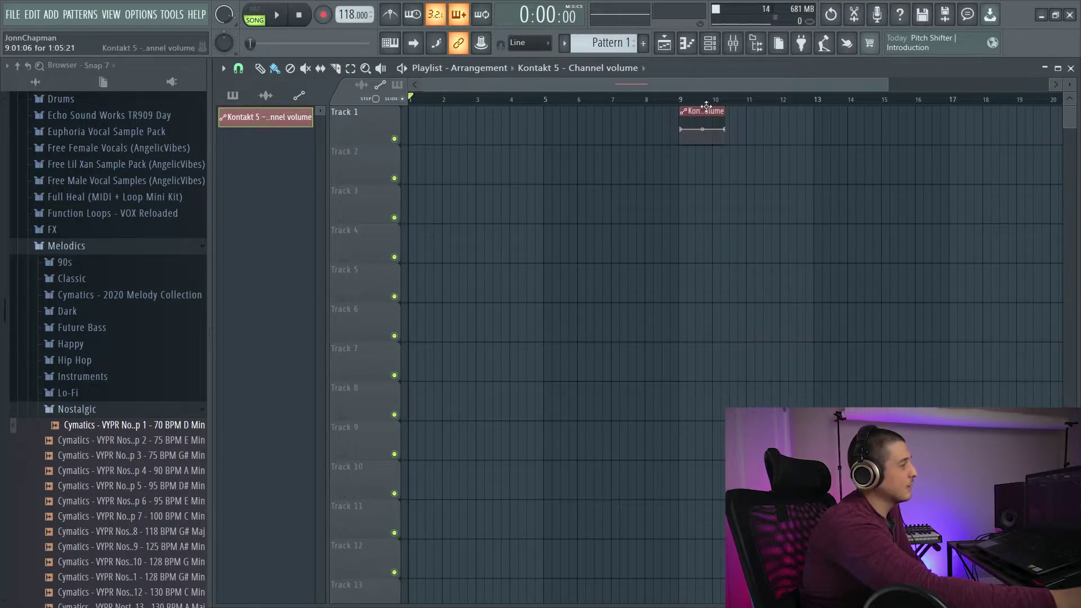
{"action": "left_click_drag", "start_coordinate": [703, 111], "coordinate": [432, 229]}
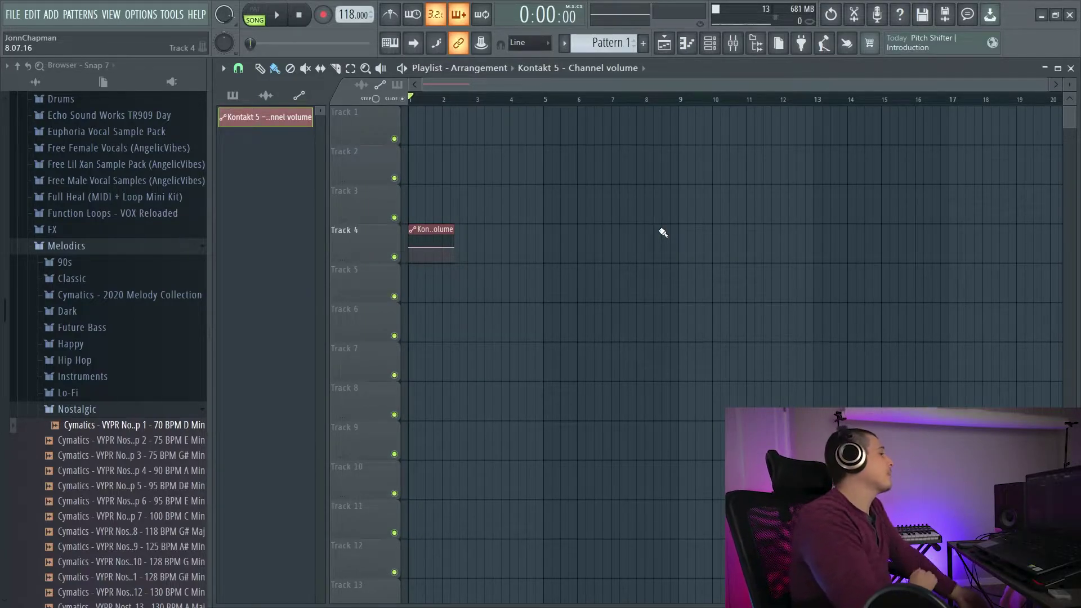
- Open Pattern 1's channel volume events, erase every event before bar 2, and return to the playlist
{"action": "key", "text": "F6"}
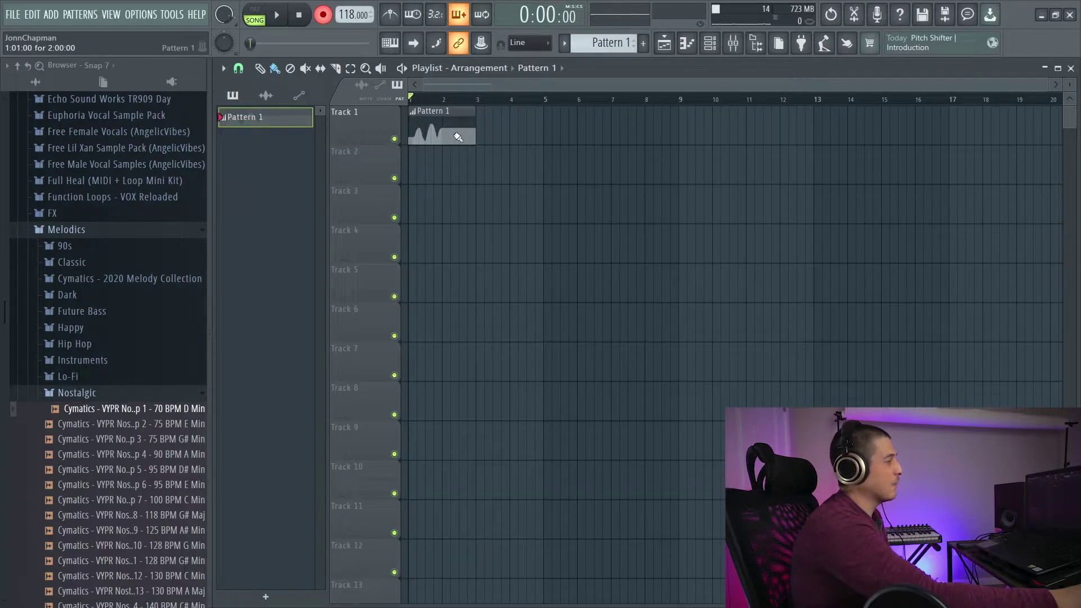
{"action": "double_click", "coordinate": [457, 138]}
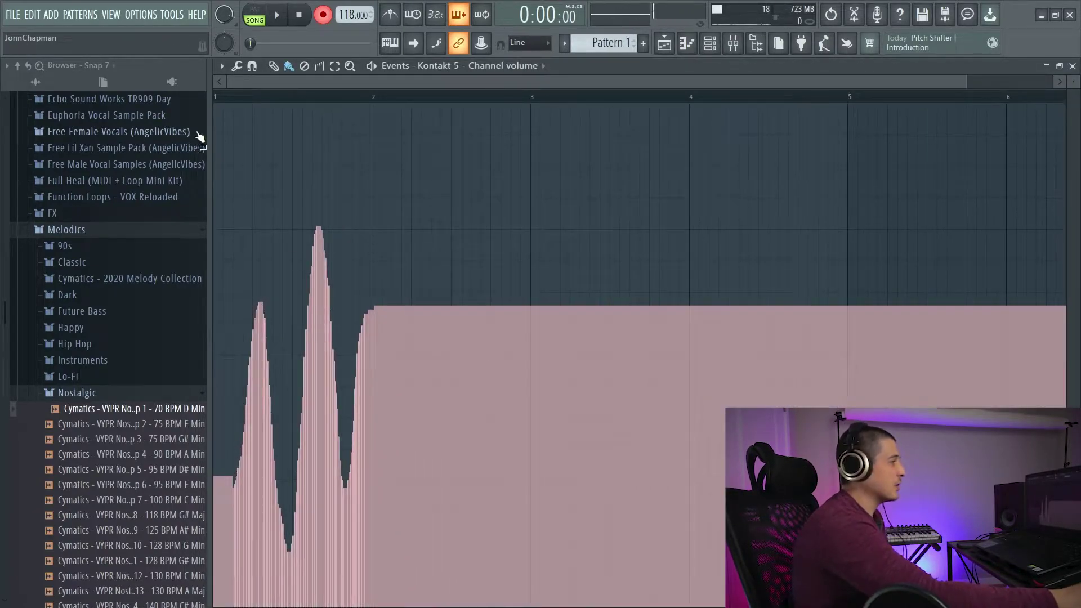
{"action": "left_click", "coordinate": [304, 66]}
{"action": "left_click_drag", "start_coordinate": [366, 341], "coordinate": [169, 405]}
{"action": "left_click", "coordinate": [366, 341]}
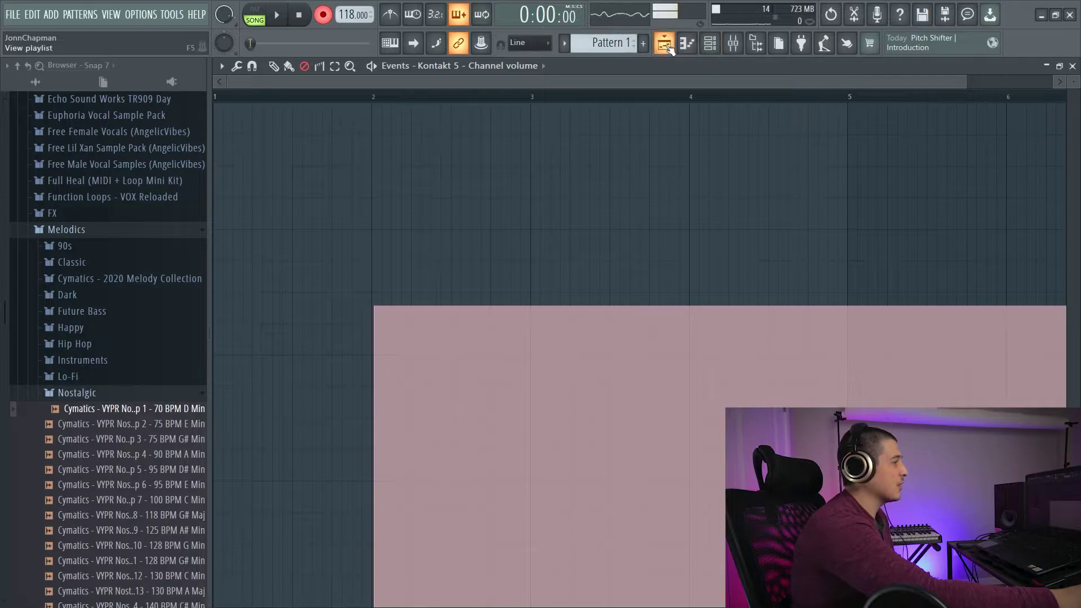
{"action": "key", "text": "Escape"}
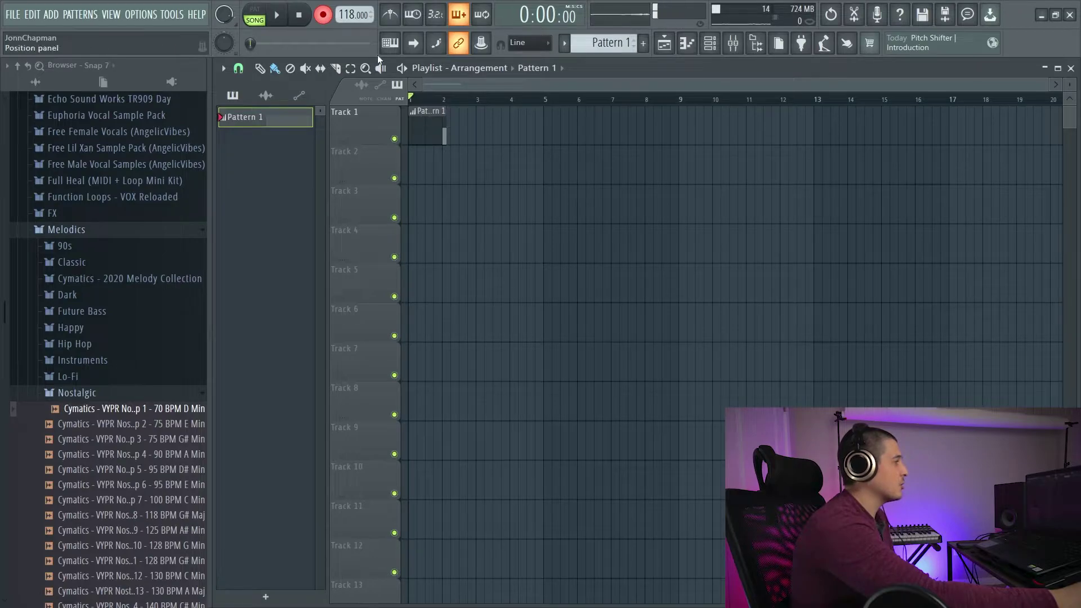
- Close the extra events and piano roll windows to get back to the playlist
{"action": "double_click", "coordinate": [434, 120]}
{"action": "left_click", "coordinate": [665, 43]}
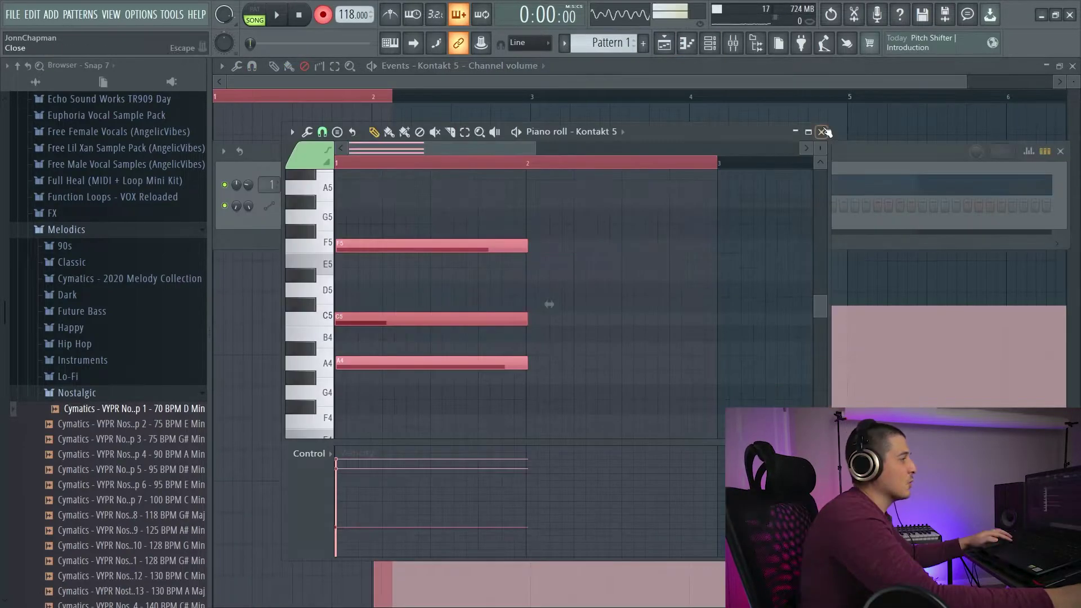
{"action": "left_click", "coordinate": [687, 42]}
{"action": "left_click", "coordinate": [664, 43]}
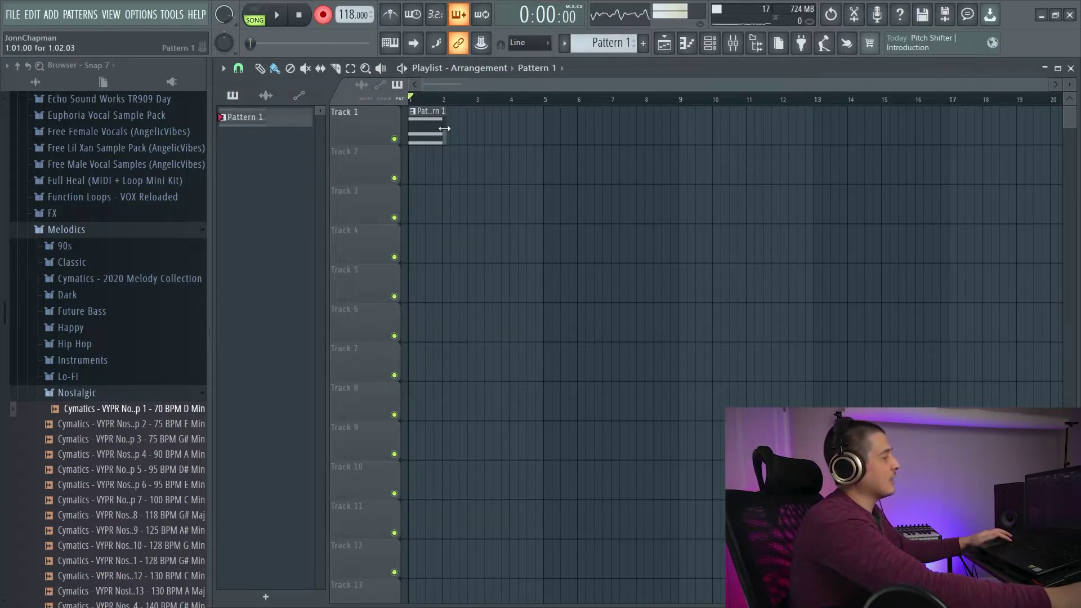
- Shorten the Pattern 1 clip and open its F5, C5 and A4 notes in the piano roll
{"action": "left_click_drag", "start_coordinate": [441, 133], "coordinate": [444, 130]}
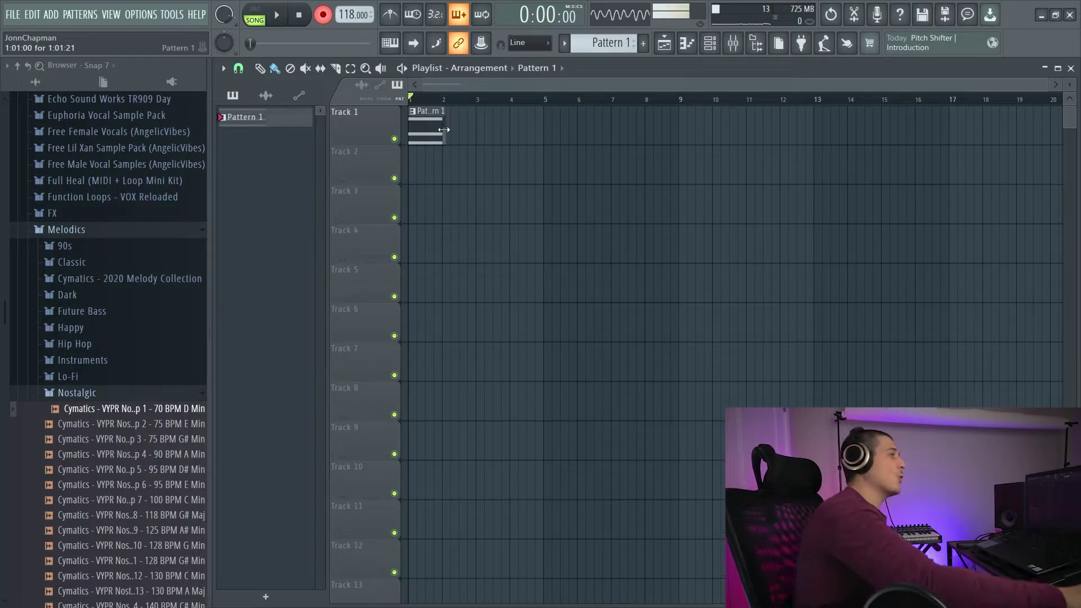
{"action": "double_click", "coordinate": [426, 129]}
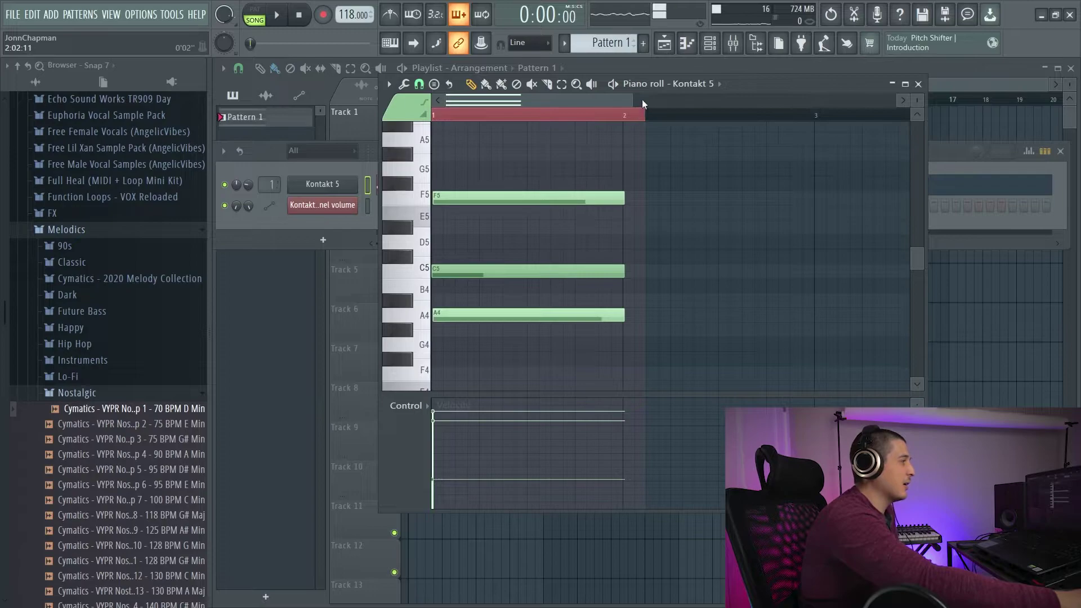
{"action": "left_click_drag", "start_coordinate": [642, 105], "coordinate": [779, 285]}
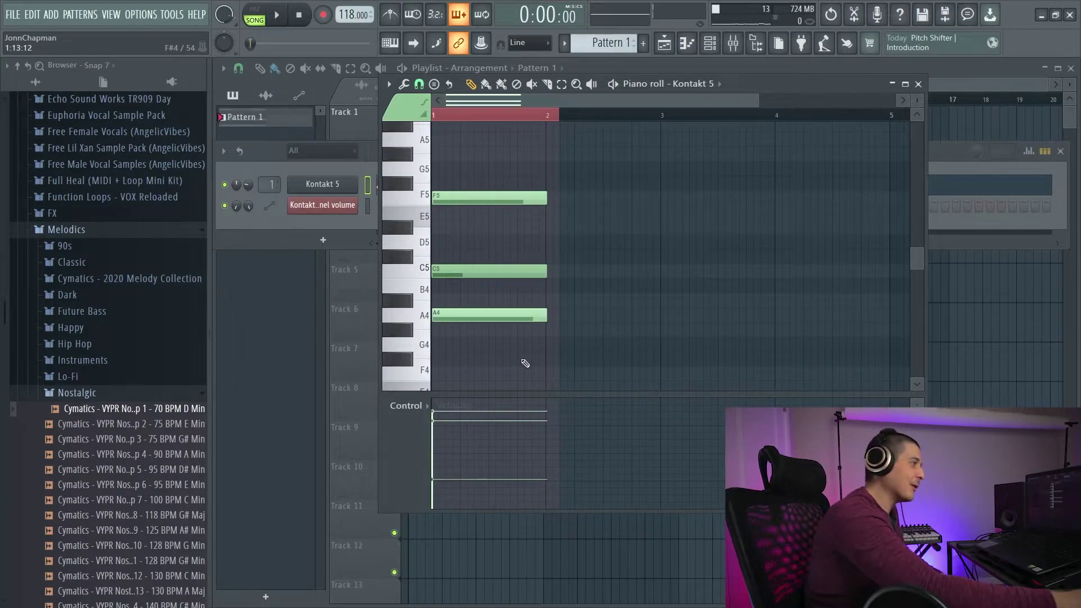
- Paint and then erase Kontakt 5 channel volume levels in the piano roll's control lane, then close it
{"action": "left_click", "coordinate": [426, 408]}
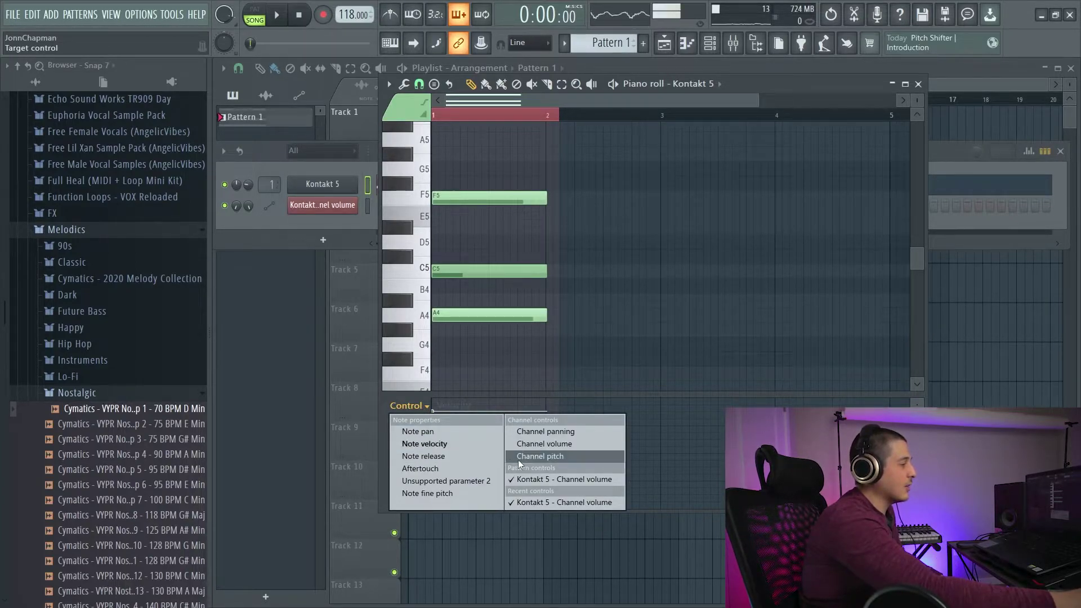
{"action": "left_click", "coordinate": [564, 479]}
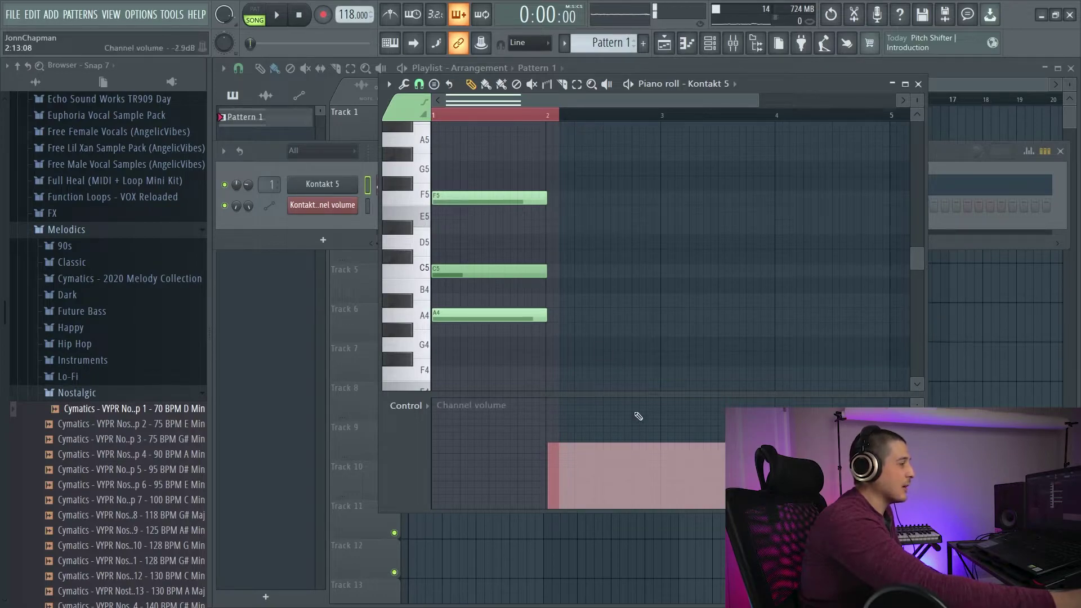
{"action": "left_click", "coordinate": [537, 459]}
{"action": "mouse_move", "coordinate": [538, 459]}
{"action": "left_mouse_down"}
{"action": "mouse_move", "coordinate": [524, 430]}
{"action": "mouse_move", "coordinate": [522, 485]}
{"action": "mouse_move", "coordinate": [466, 481]}
{"action": "mouse_move", "coordinate": [551, 439]}
{"action": "mouse_move", "coordinate": [529, 459]}
{"action": "left_mouse_up"}
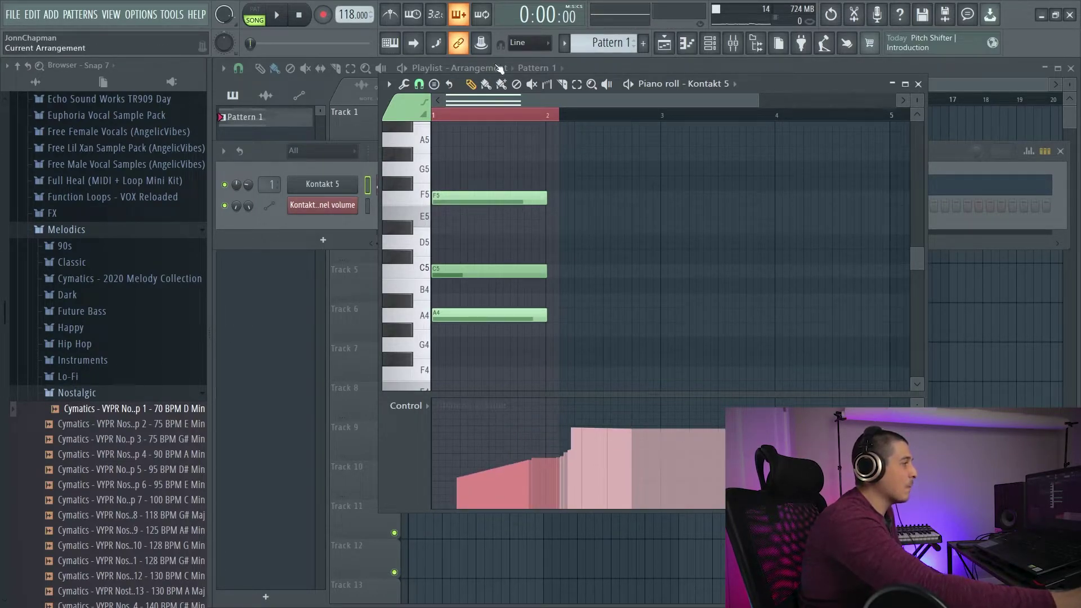
{"action": "left_click", "coordinate": [517, 84]}
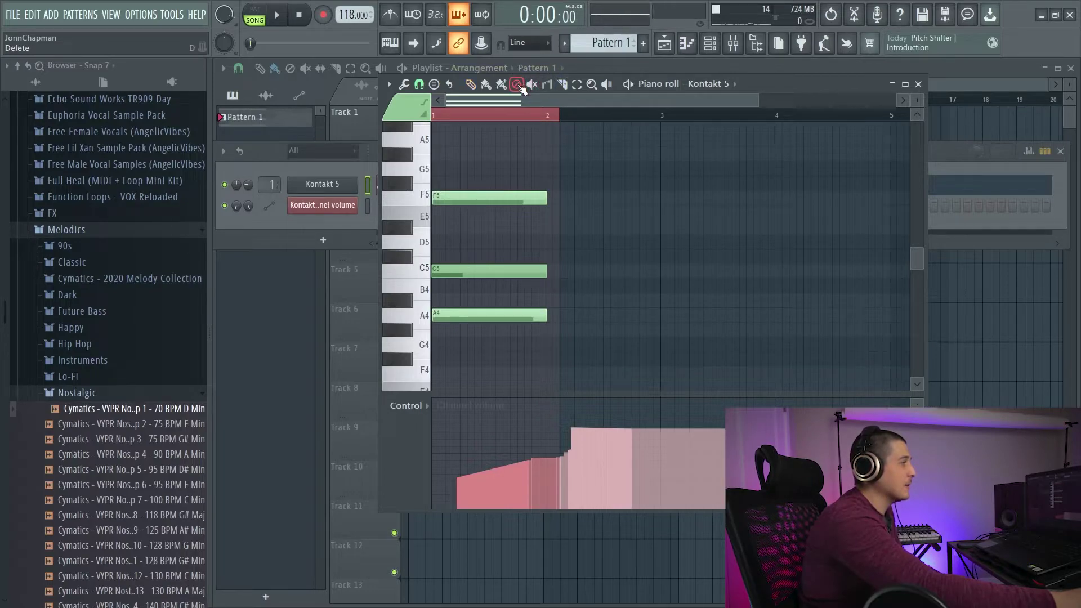
{"action": "left_click_drag", "start_coordinate": [467, 485], "coordinate": [723, 476]}
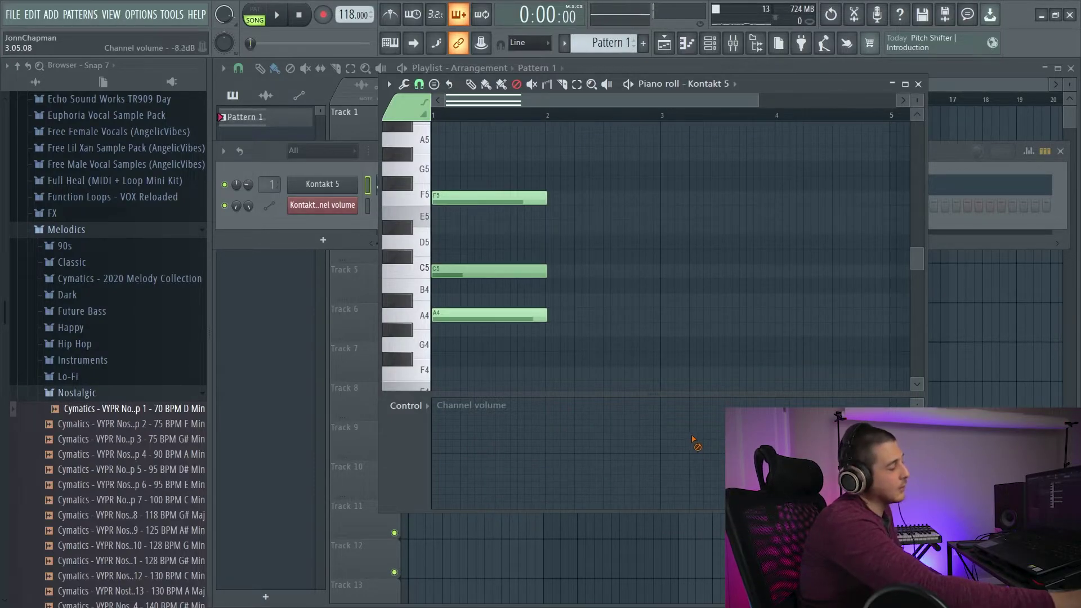
{"action": "left_click", "coordinate": [919, 85]}
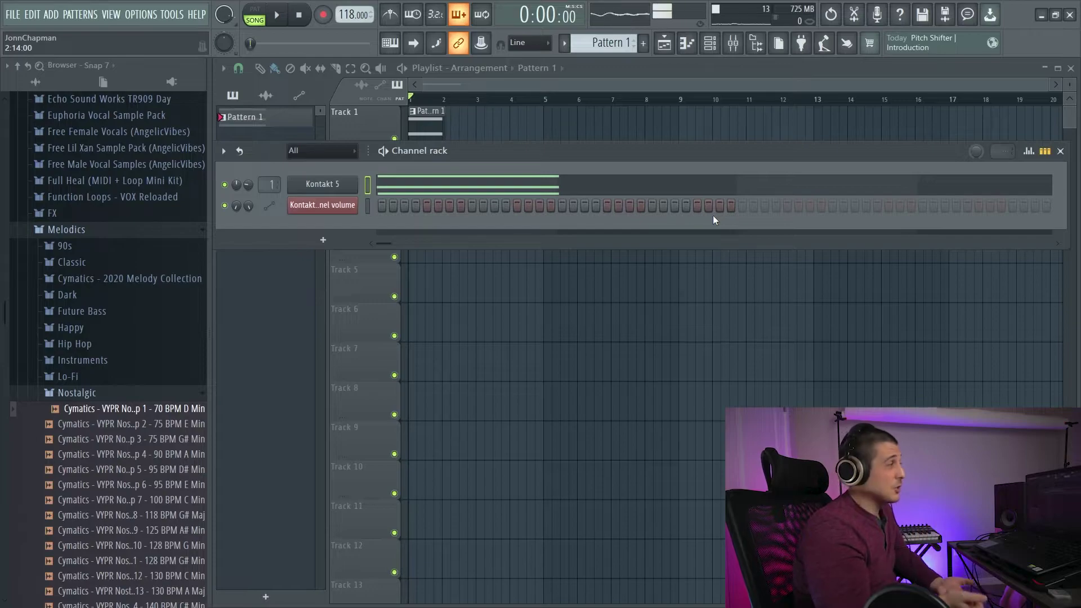
- Uncheck Automation in the Record button's recording filter menu
{"action": "right_click", "coordinate": [326, 21]}
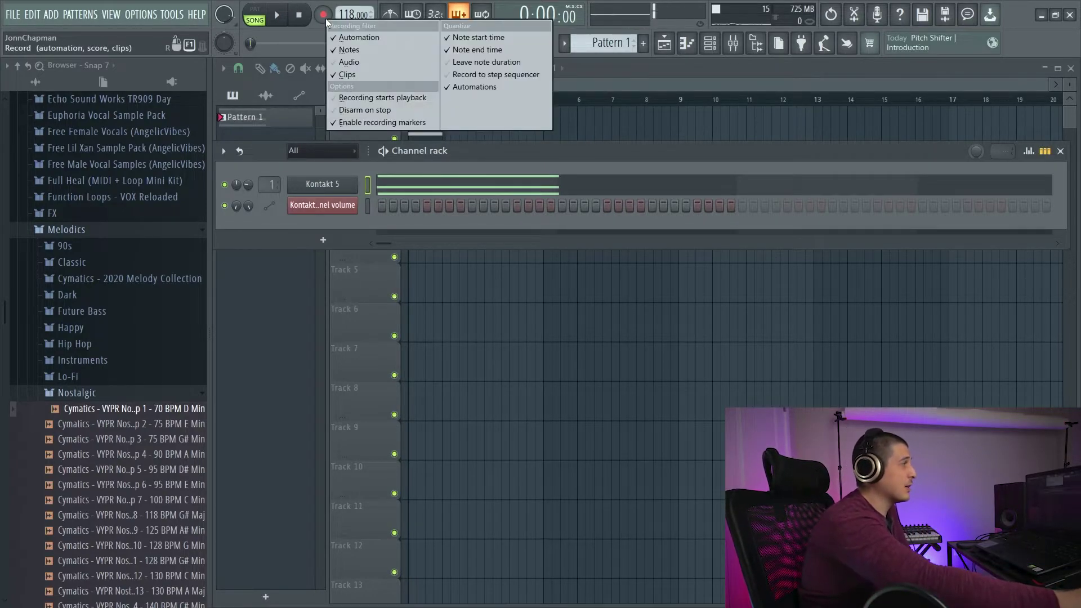
{"action": "left_click", "coordinate": [360, 38]}
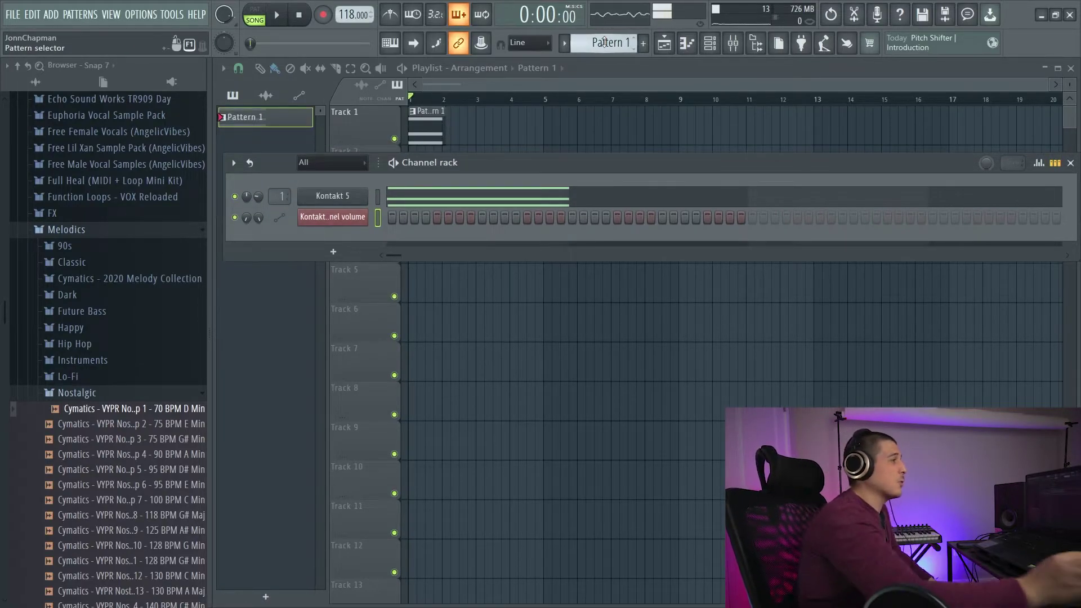
{"action": "scroll", "coordinate": [604, 42], "scroll_direction": "up", "scroll_amount": 1}
{"action": "scroll", "coordinate": [604, 42], "scroll_direction": "down", "scroll_amount": 1}
{"action": "scroll", "coordinate": [604, 42], "scroll_direction": "up", "scroll_amount": 1}
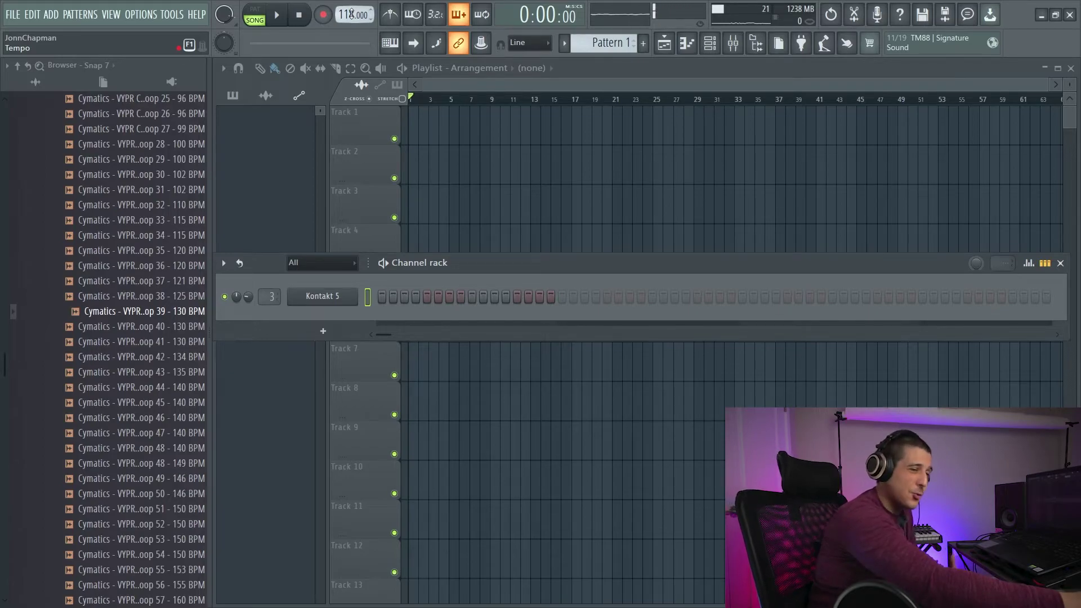
- Open the tempo's events editor and paint a rising and falling tempo curve
{"action": "right_click", "coordinate": [352, 16]}
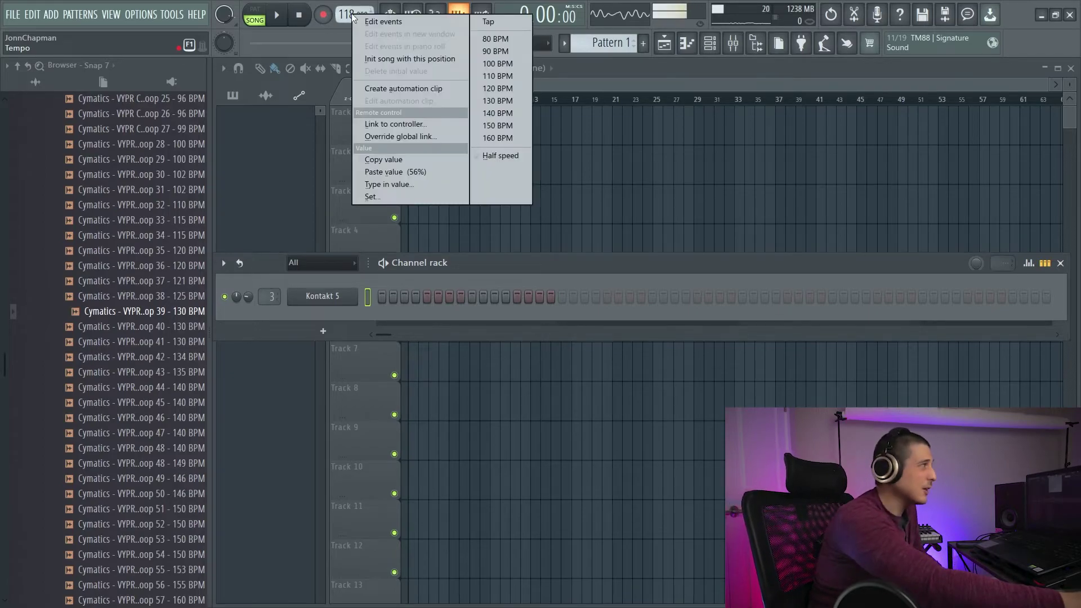
{"action": "left_click", "coordinate": [389, 23]}
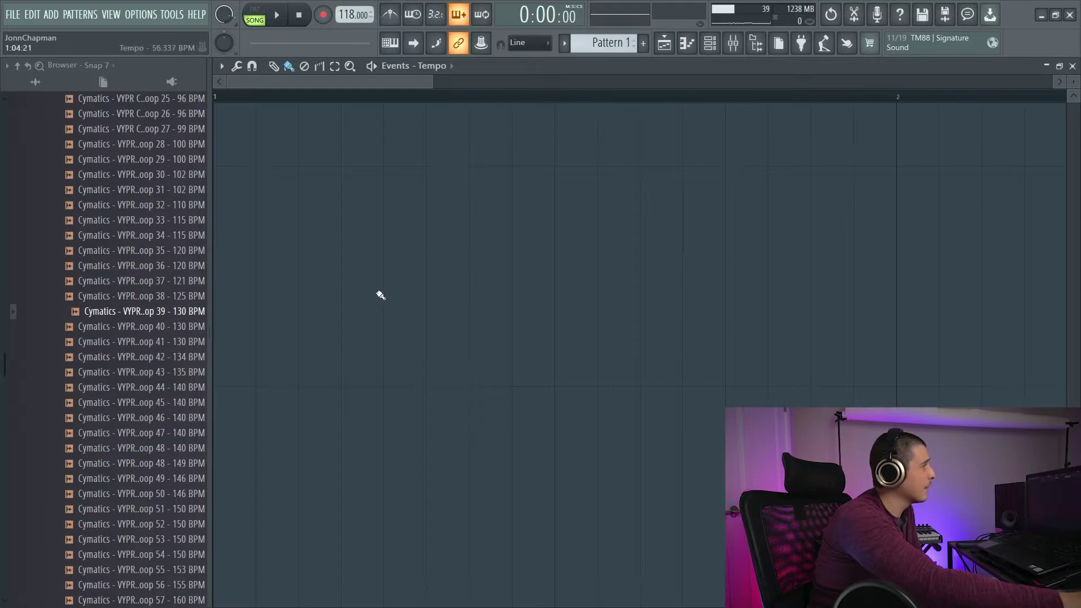
{"action": "mouse_move", "coordinate": [475, 519]}
{"action": "left_mouse_down"}
{"action": "mouse_move", "coordinate": [684, 386]}
{"action": "mouse_move", "coordinate": [204, 457]}
{"action": "mouse_move", "coordinate": [870, 383]}
{"action": "mouse_move", "coordinate": [889, 295]}
{"action": "left_mouse_up"}
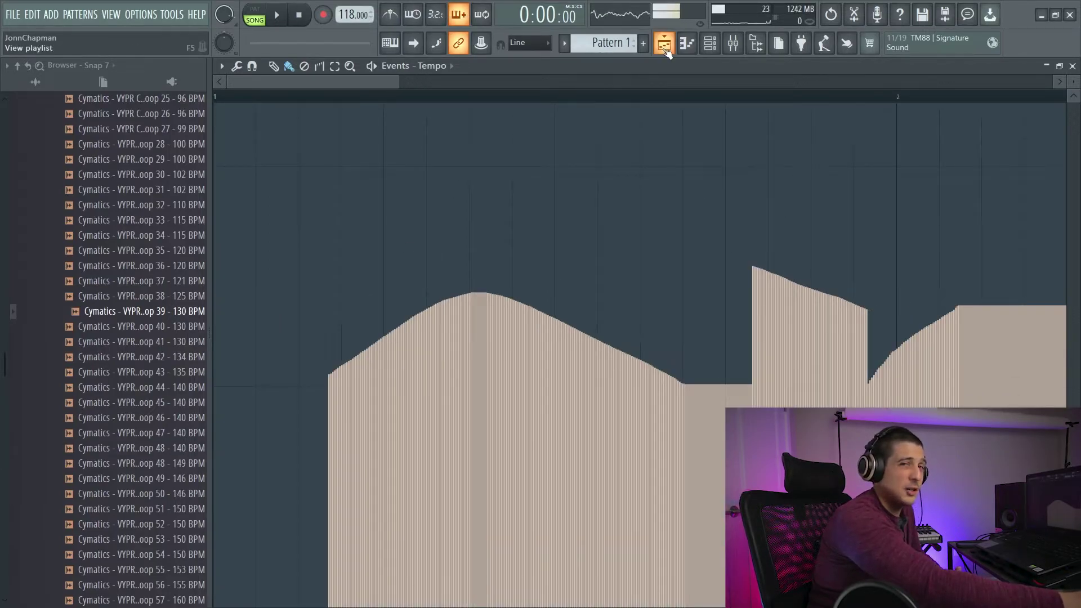